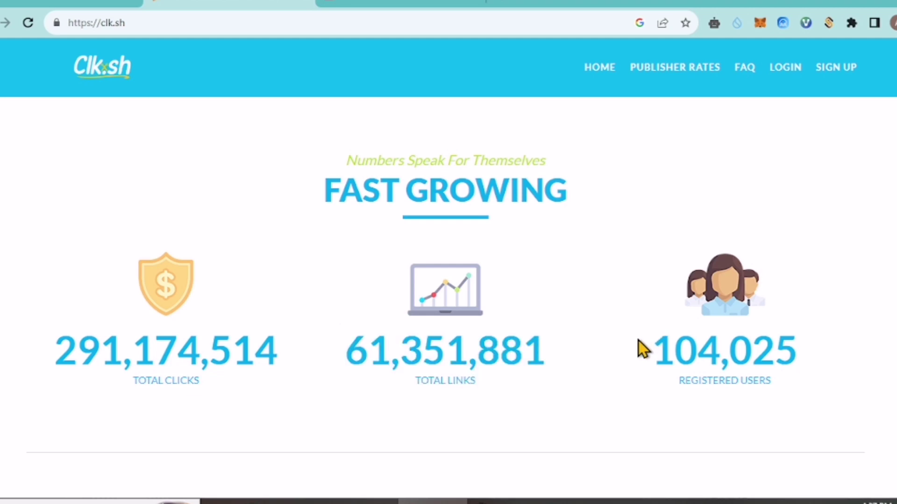
# Examine the Clk.sh homepage's growth statistics, feature descriptions and introductory sections
pyautogui.moveTo(638, 340); pyautogui.dragTo(822, 334)
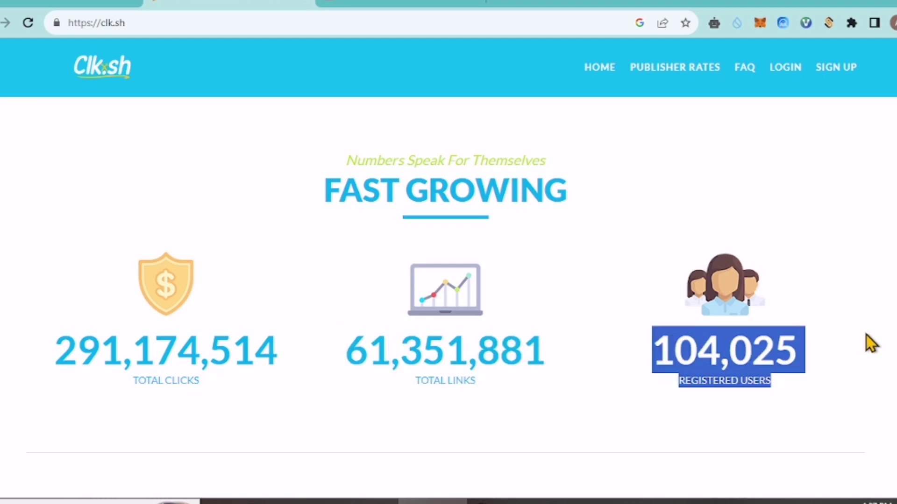
pyautogui.click(625, 425)
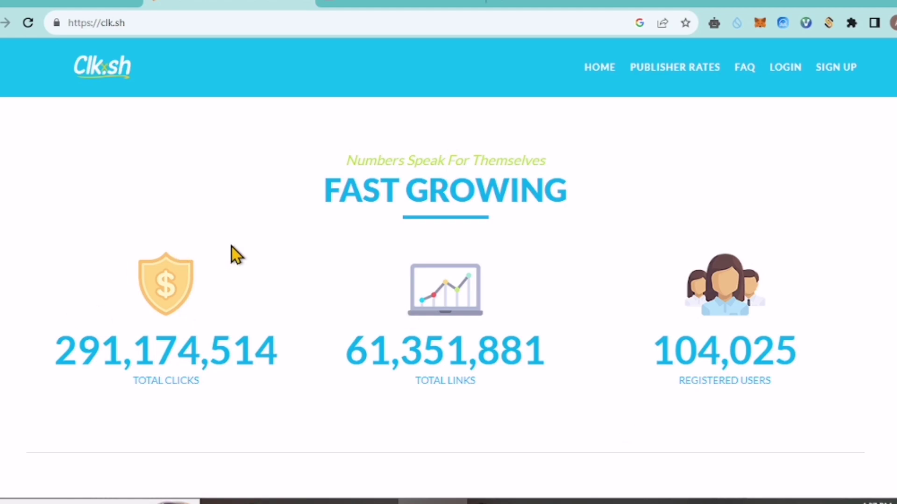
pyautogui.scroll(-8, 239, 309)
pyautogui.scroll(14, 238, 308)
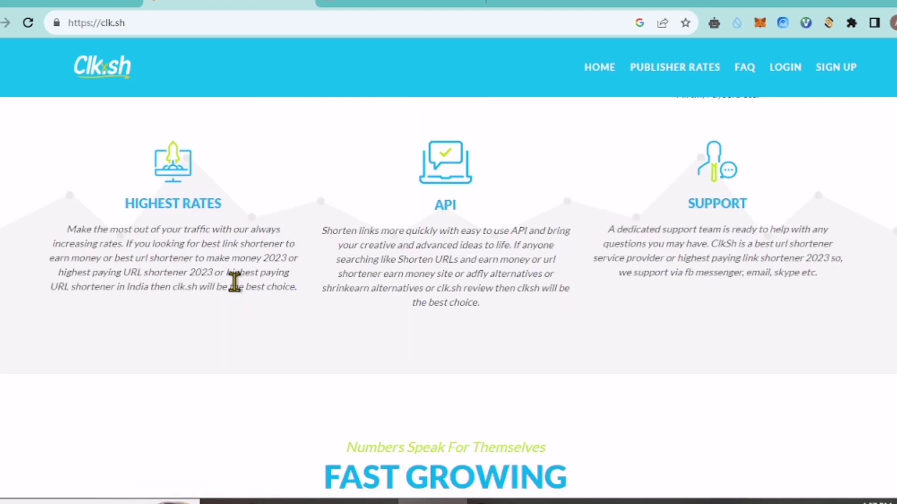
pyautogui.scroll(15, 235, 282)
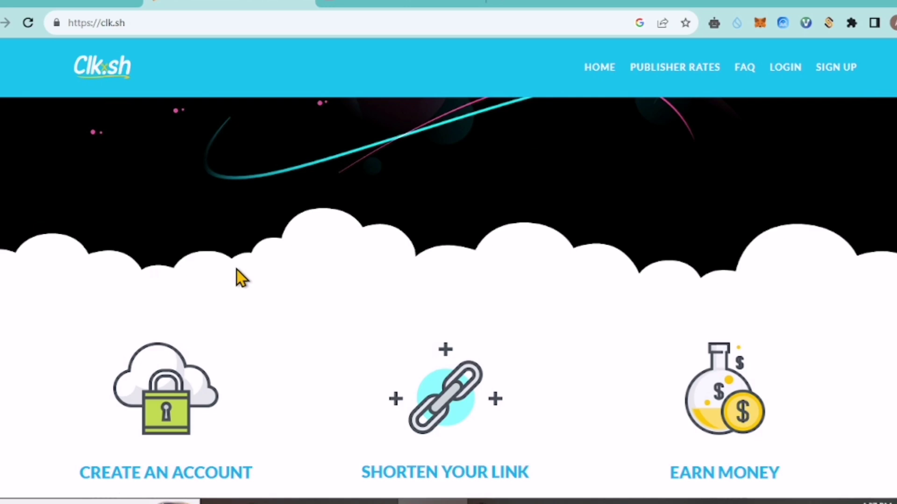
pyautogui.scroll(3, 236, 270)
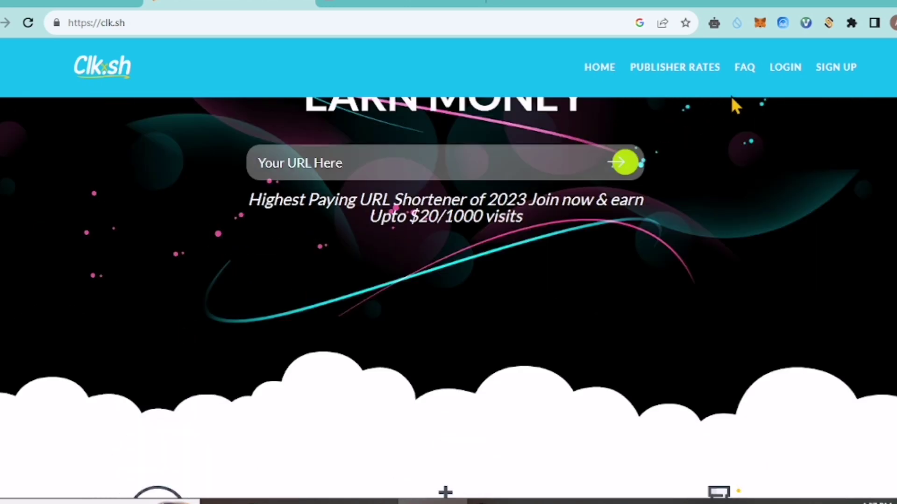
# Open the publisher rates page and review the earnings per 1000 views by country and the payment methods
pyautogui.click(701, 70)
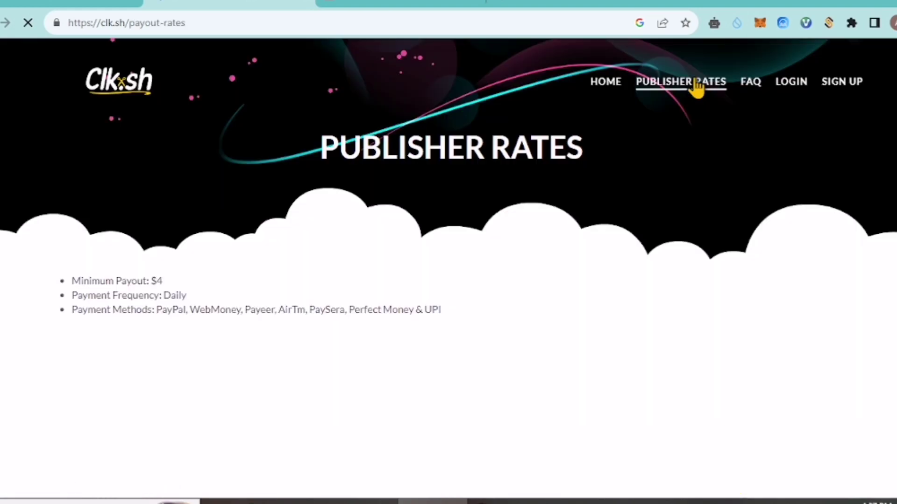
pyautogui.scroll(-2, 539, 312)
pyautogui.scroll(-3, 532, 315)
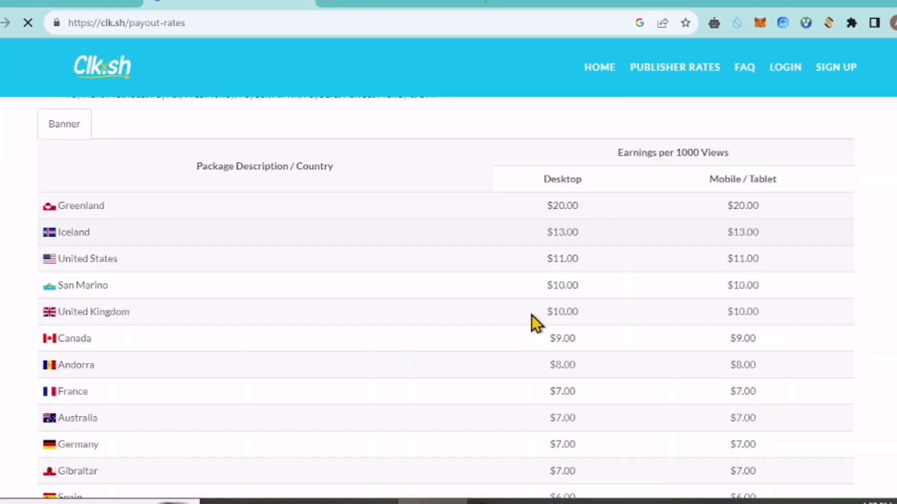
pyautogui.moveTo(605, 155); pyautogui.dragTo(726, 162)
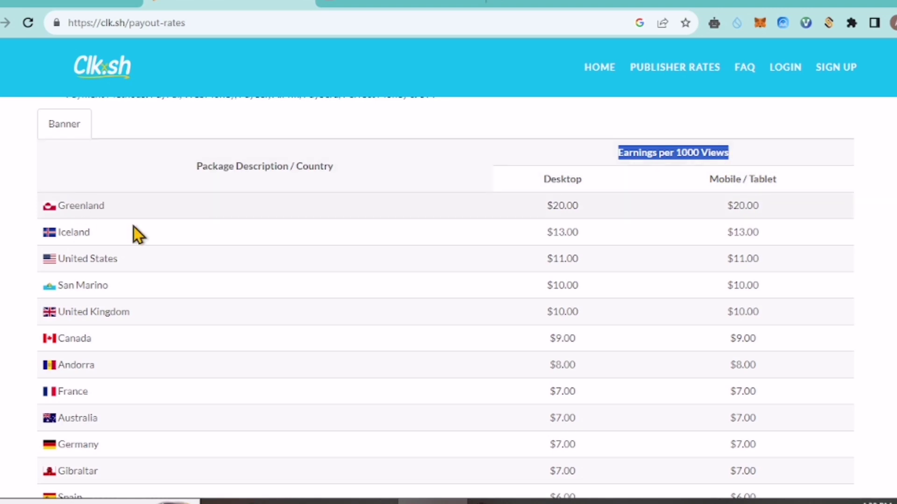
pyautogui.moveTo(507, 216); pyautogui.dragTo(778, 392)
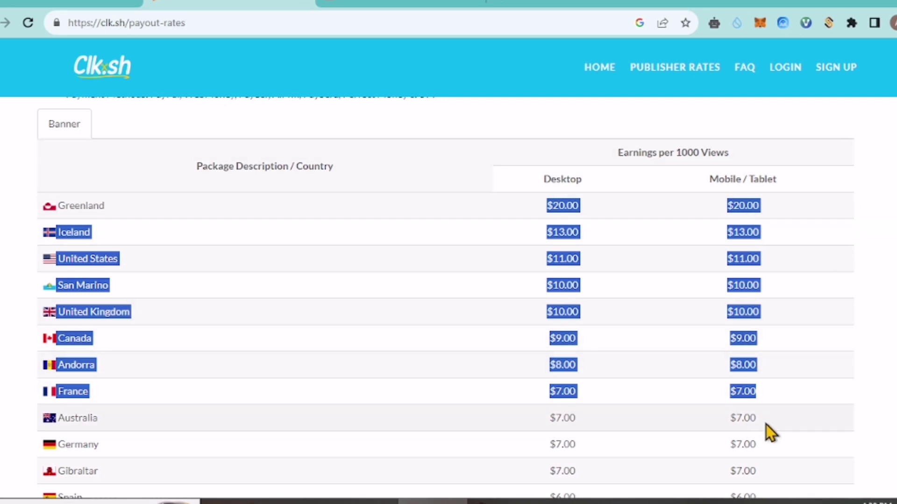
pyautogui.scroll(-6, 768, 294)
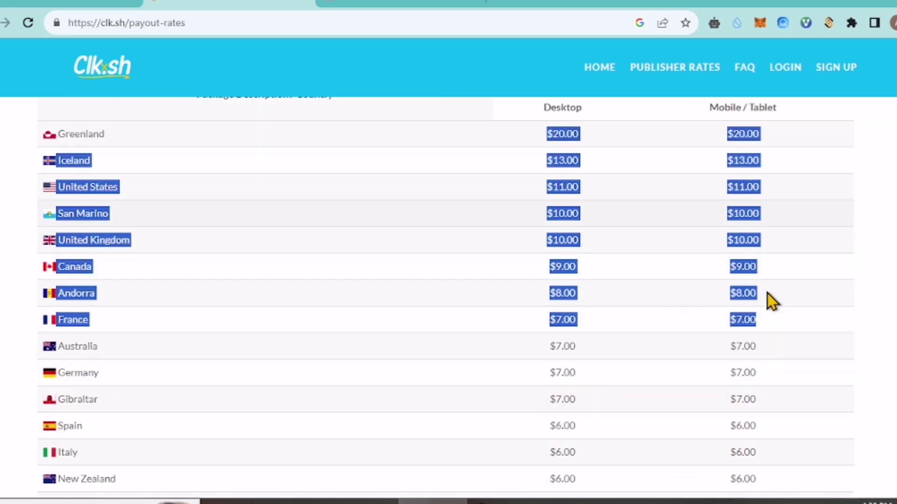
pyautogui.scroll(-7, 769, 293)
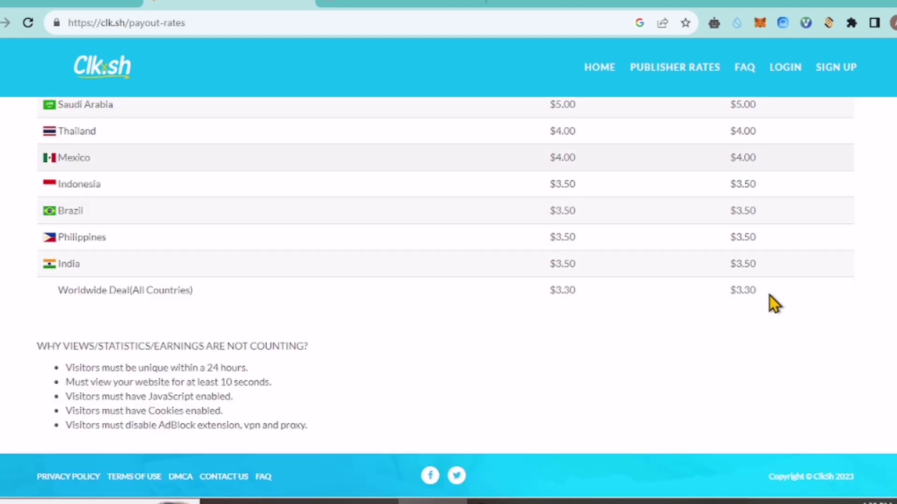
pyautogui.scroll(5, 769, 295)
pyautogui.scroll(6, 770, 296)
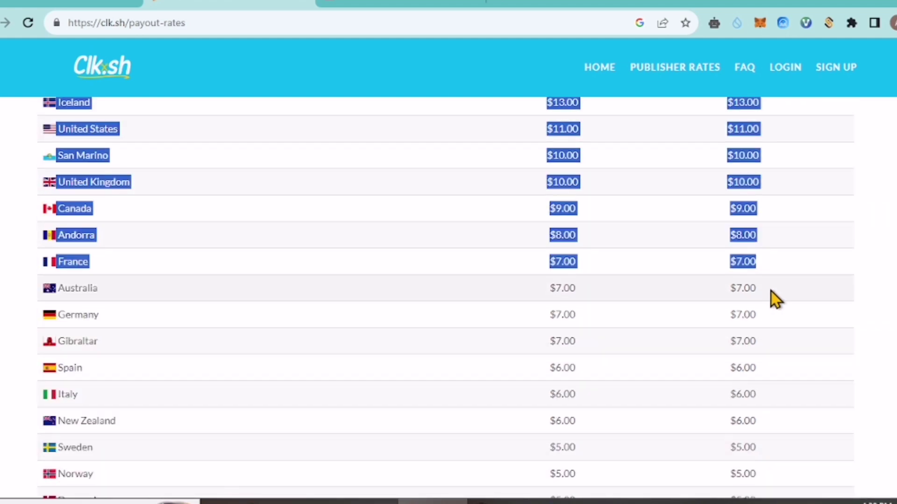
pyautogui.scroll(3, 770, 291)
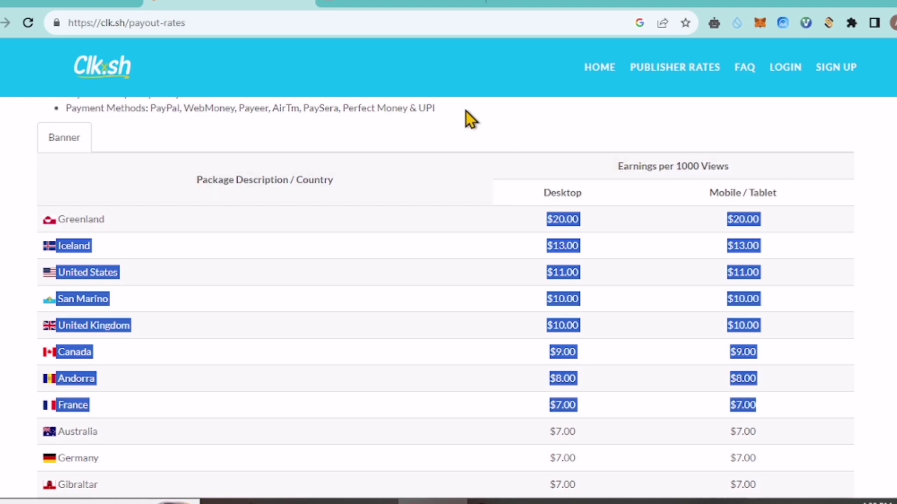
pyautogui.click(494, 129)
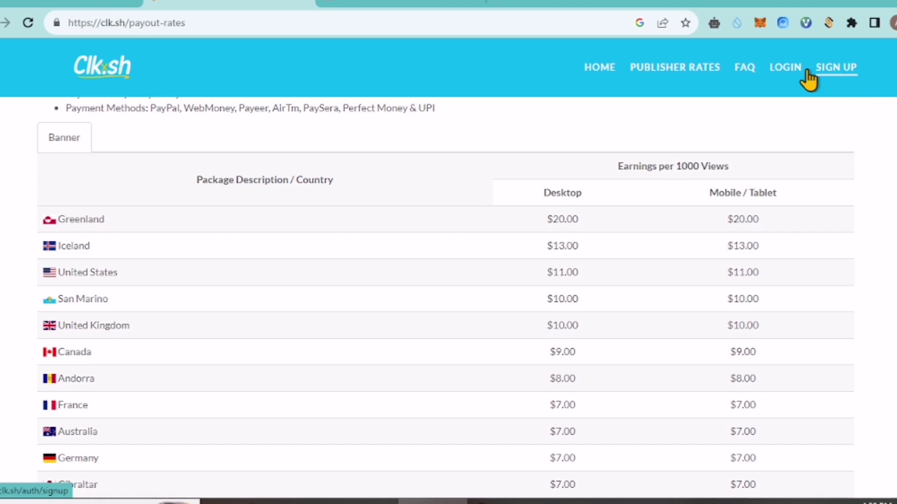
# Open the sign-up form and fill in the username, the e-mail address and the account password in both password fields
pyautogui.click(835, 74)
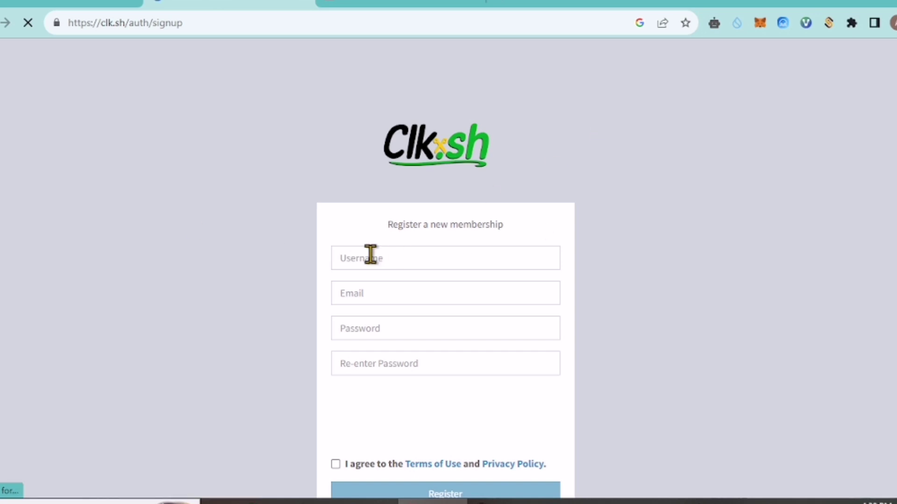
pyautogui.click(371, 256)
pyautogui.click(435, 293)
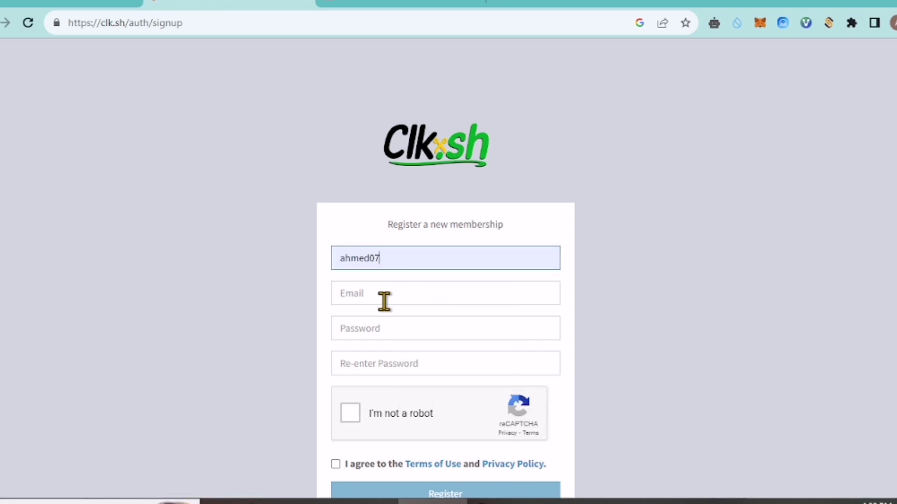
pyautogui.click(384, 301)
pyautogui.click(425, 327)
pyautogui.click(379, 329)
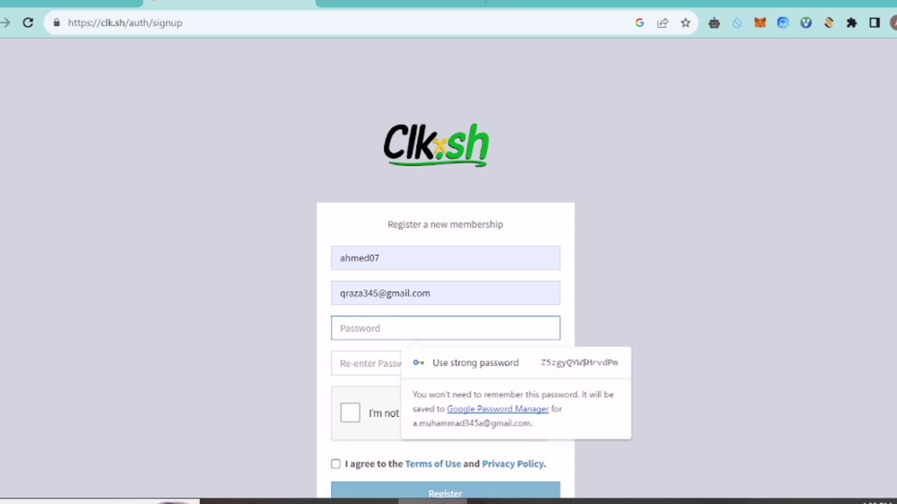
pyautogui.write('a')
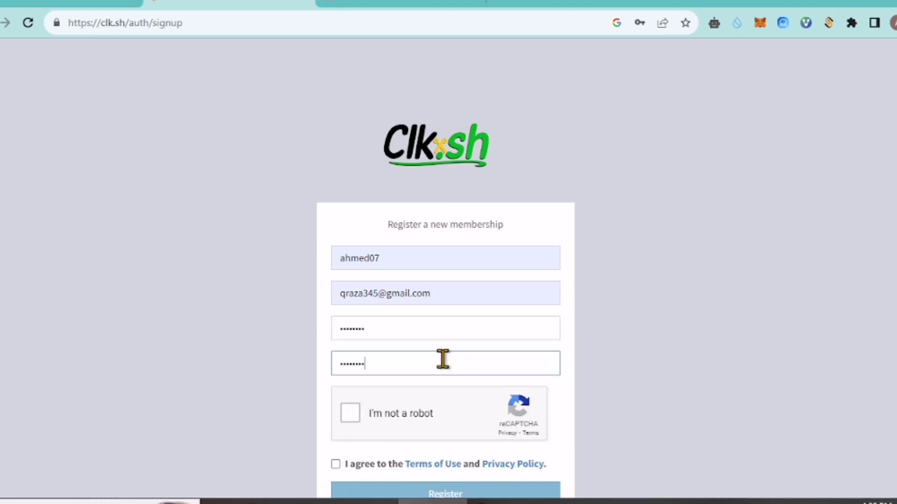
# Complete the reCAPTCHA by selecting all squares with bicycles, and register the membership with the terms of use and privacy policy accepted
pyautogui.scroll(-2, 419, 187)
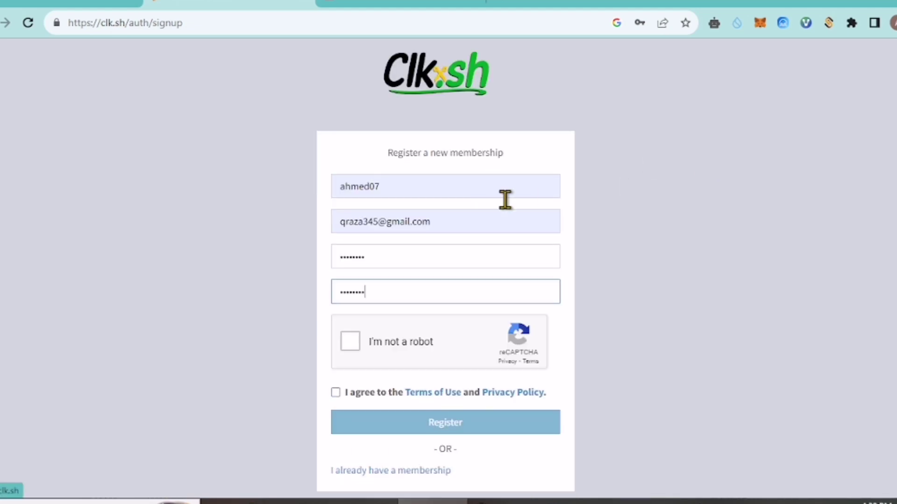
pyautogui.click(351, 339)
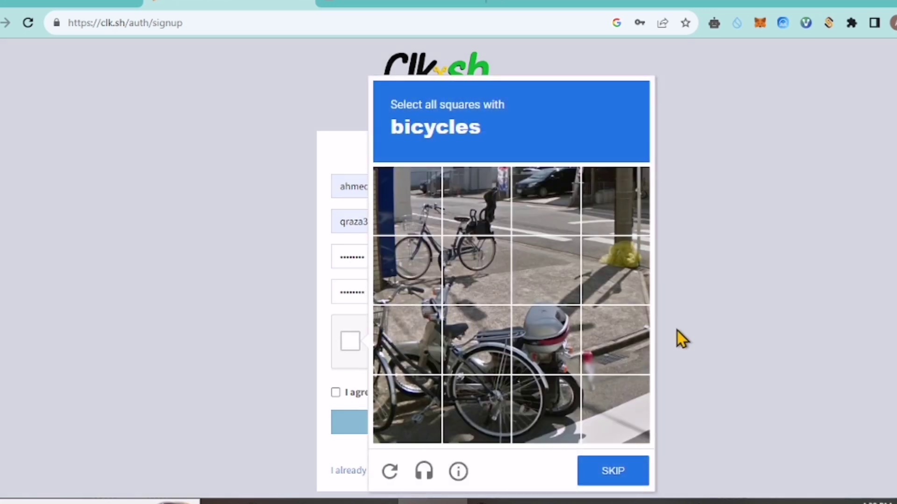
pyautogui.click(414, 267)
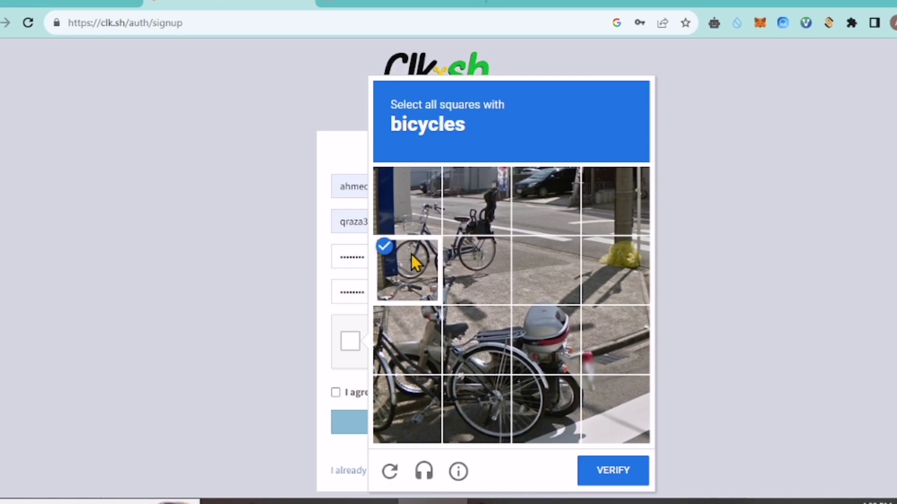
pyautogui.click(463, 224)
pyautogui.click(474, 258)
pyautogui.click(422, 230)
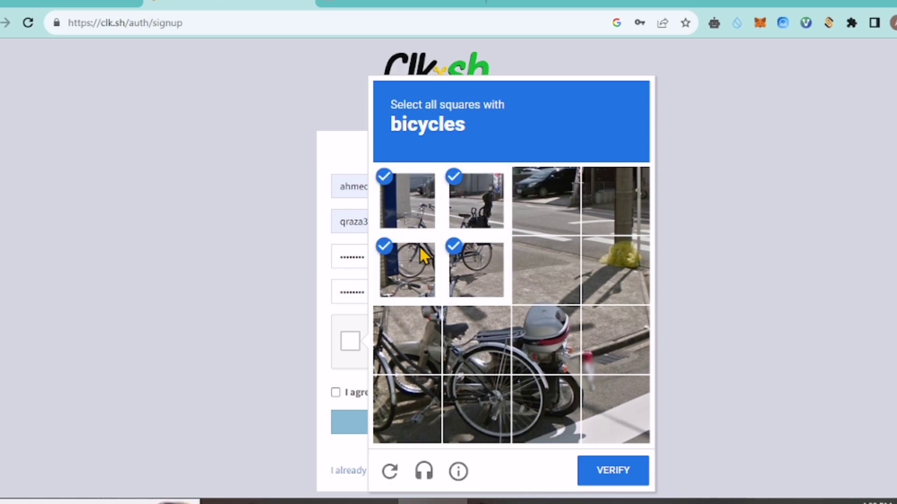
pyautogui.click(403, 336)
pyautogui.click(475, 338)
pyautogui.click(552, 336)
pyautogui.click(519, 422)
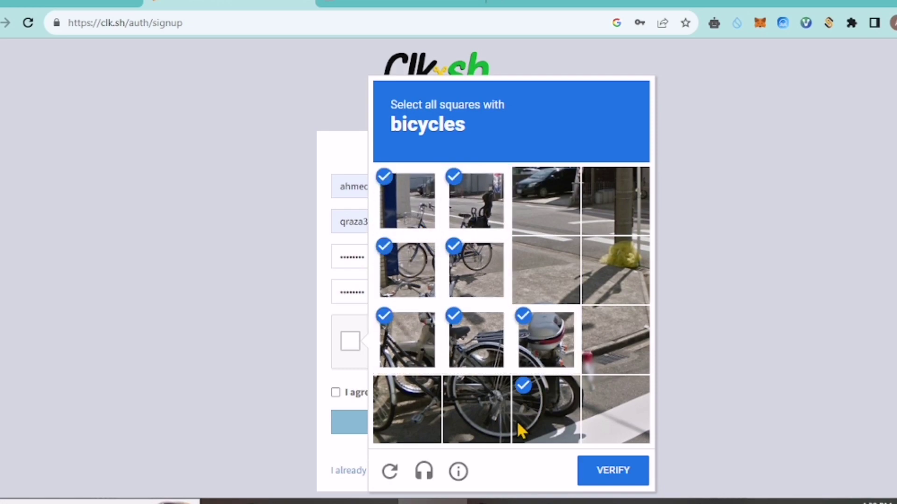
pyautogui.click(489, 411)
pyautogui.click(381, 402)
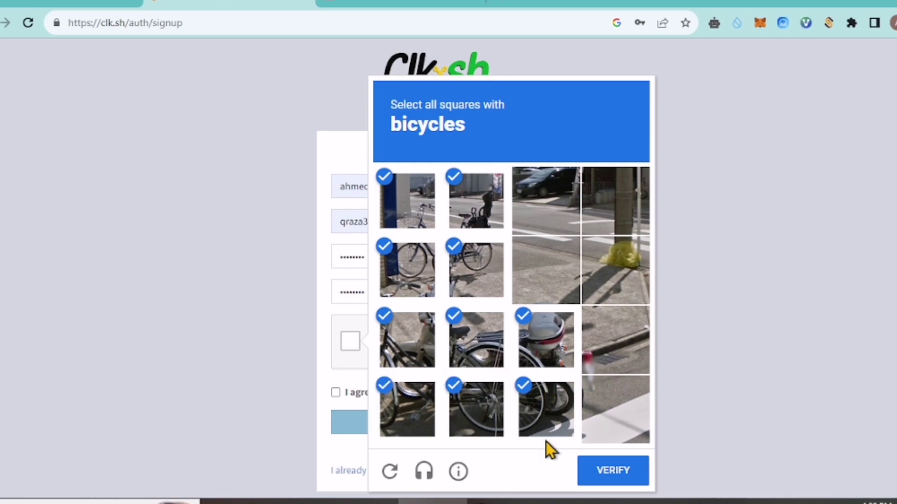
pyautogui.click(600, 475)
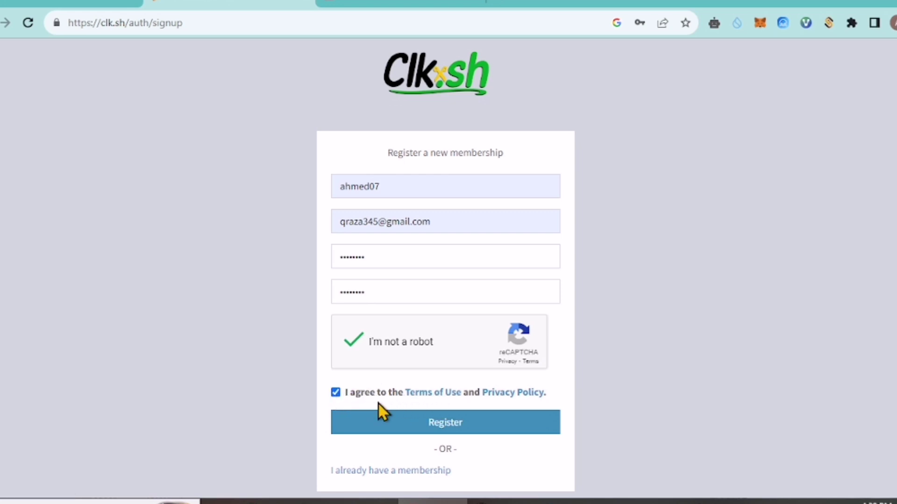
pyautogui.click(448, 423)
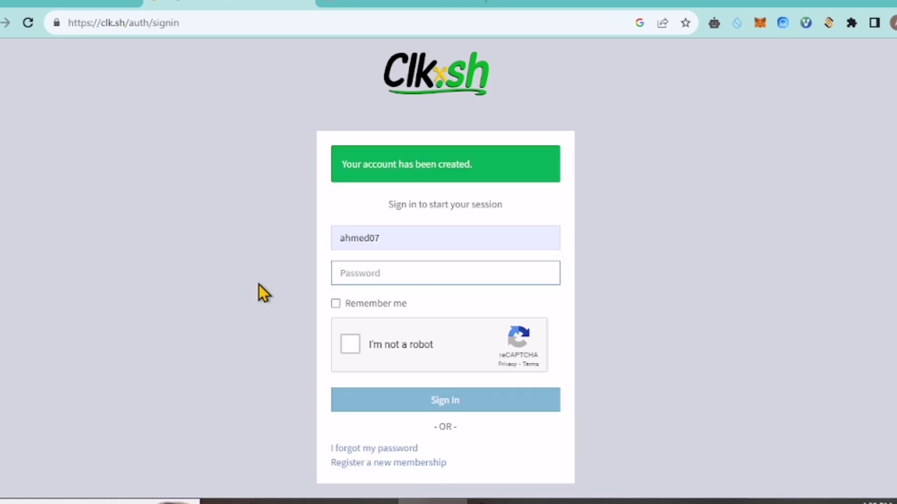
# Enter the account password in the sign-in form and enable Remember me
pyautogui.write('********')
pyautogui.click(340, 309)
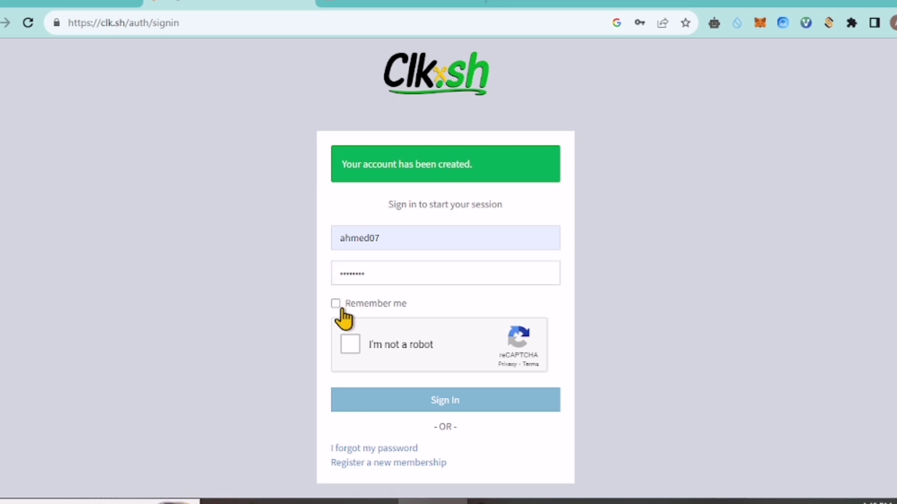
# Complete the sign-in reCAPTCHA by selecting the squares with motorcycles and verifying the selection
pyautogui.click(350, 348)
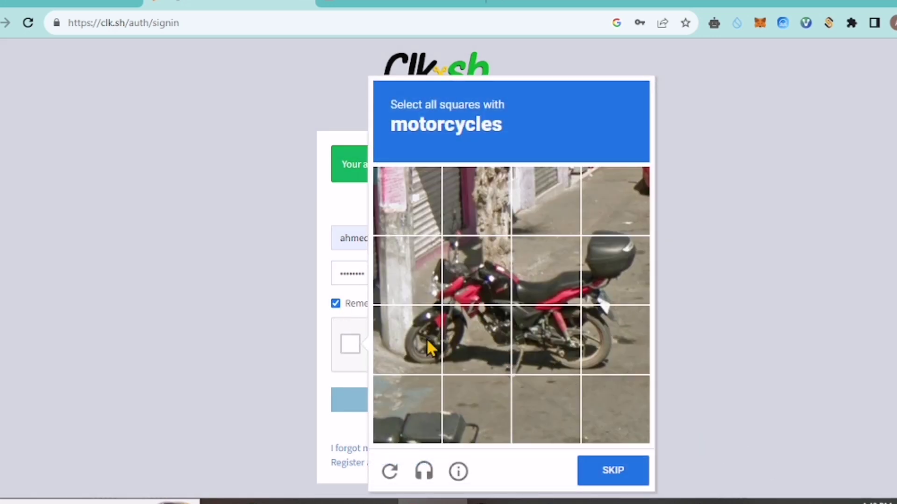
pyautogui.click(428, 342)
pyautogui.click(463, 329)
pyautogui.click(507, 332)
pyautogui.click(551, 330)
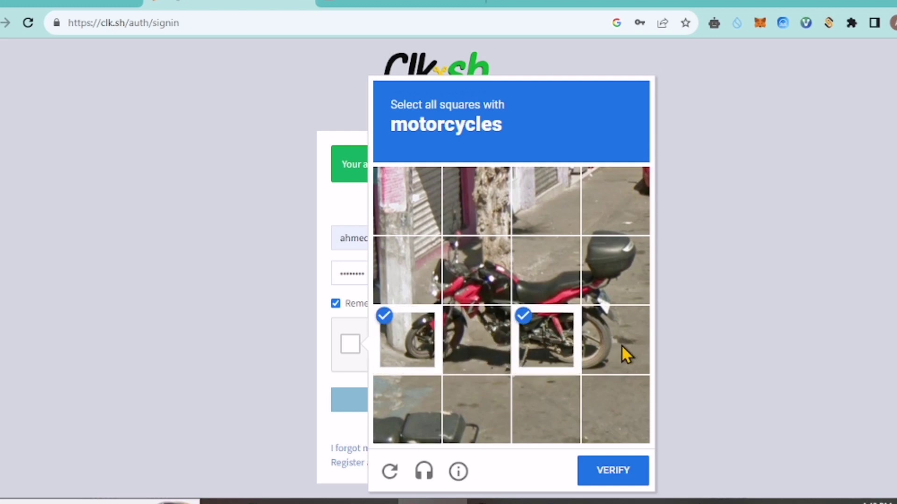
pyautogui.click(621, 345)
pyautogui.click(595, 293)
pyautogui.click(533, 269)
pyautogui.click(476, 267)
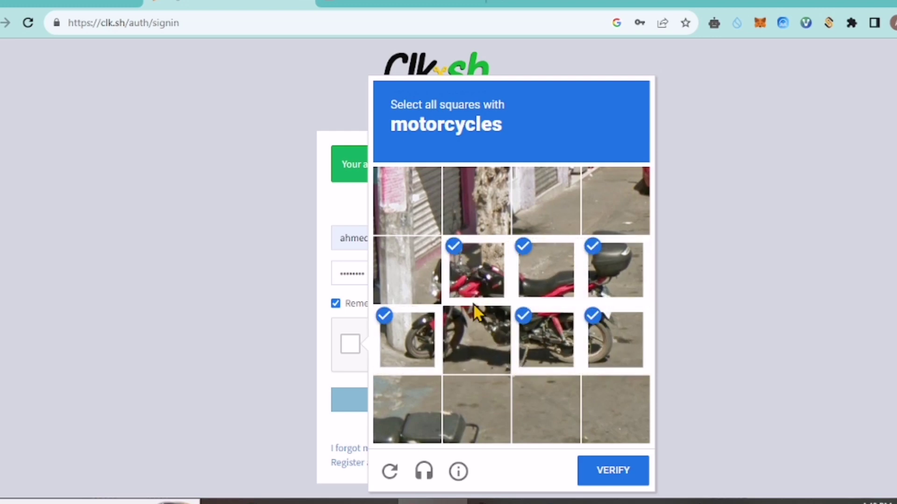
pyautogui.click(475, 312)
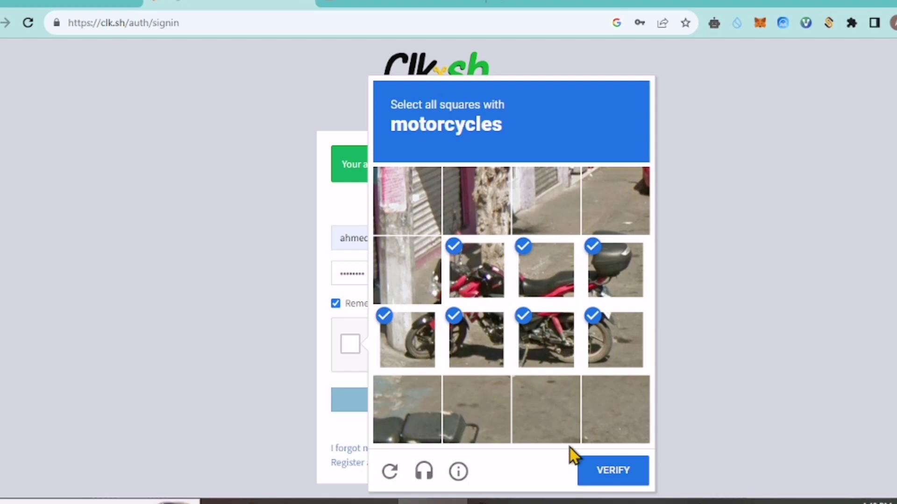
pyautogui.click(603, 464)
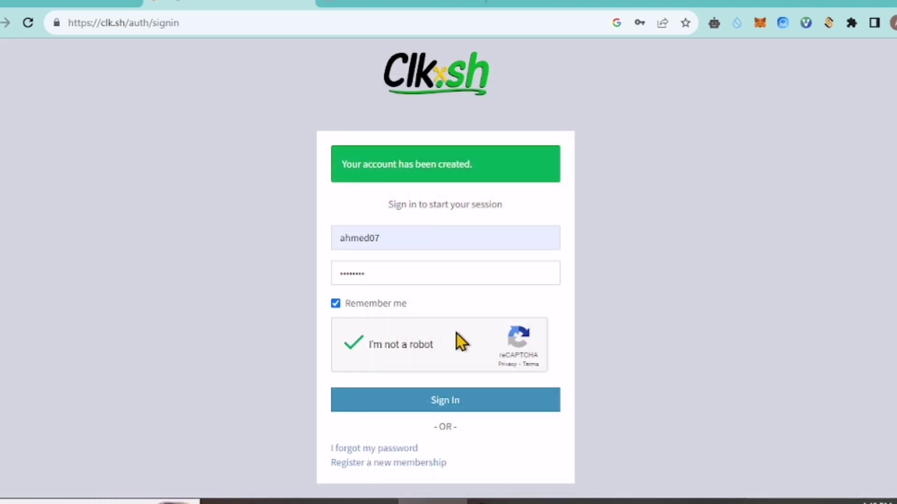
# Sign in to the new account and save its login in the browser's password manager
pyautogui.click(441, 403)
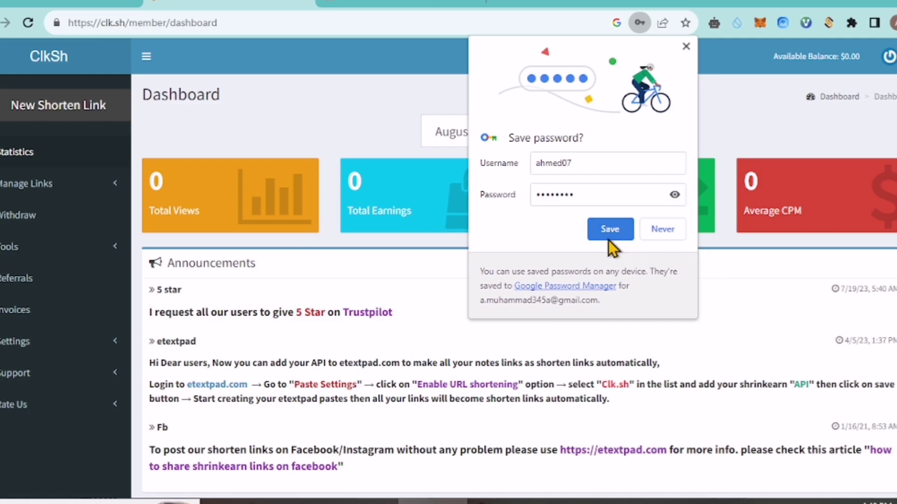
pyautogui.click(608, 238)
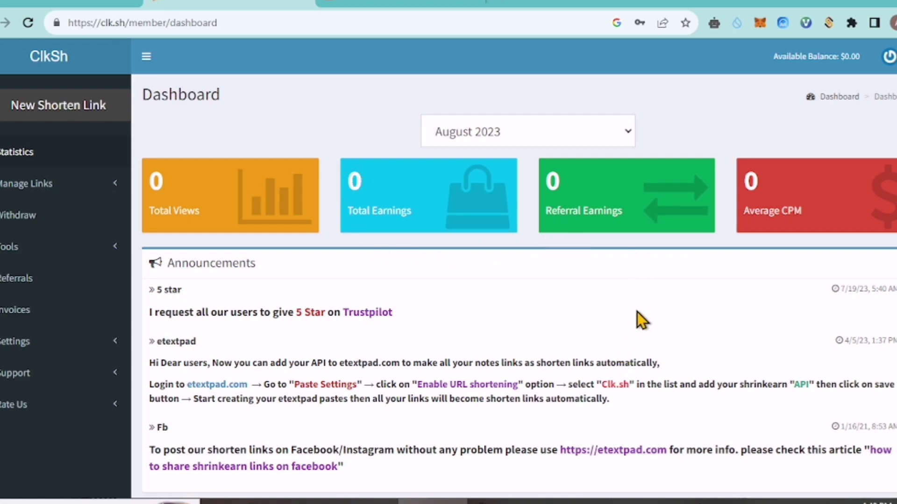
# Switch to the YouTube results for mrbeast and open the video "Every Country On Earth Fights For $250,000!"
pyautogui.click(390, 6)
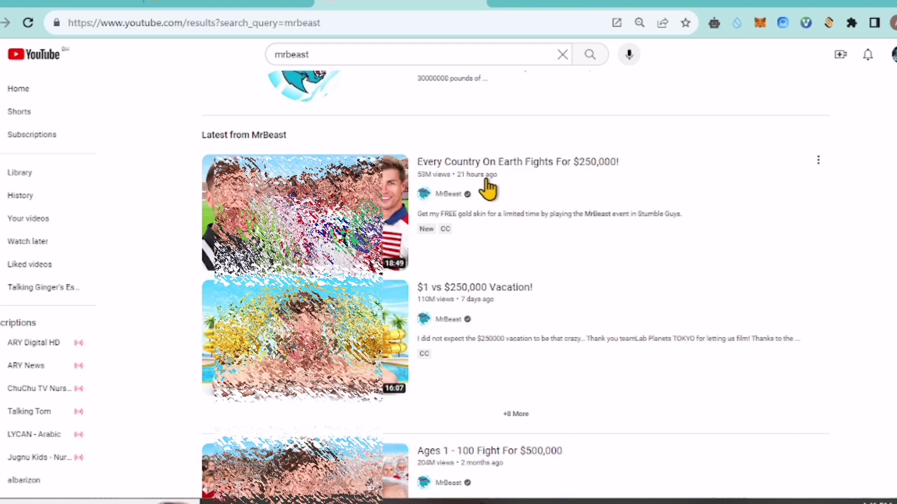
pyautogui.moveTo(503, 186); pyautogui.dragTo(424, 194)
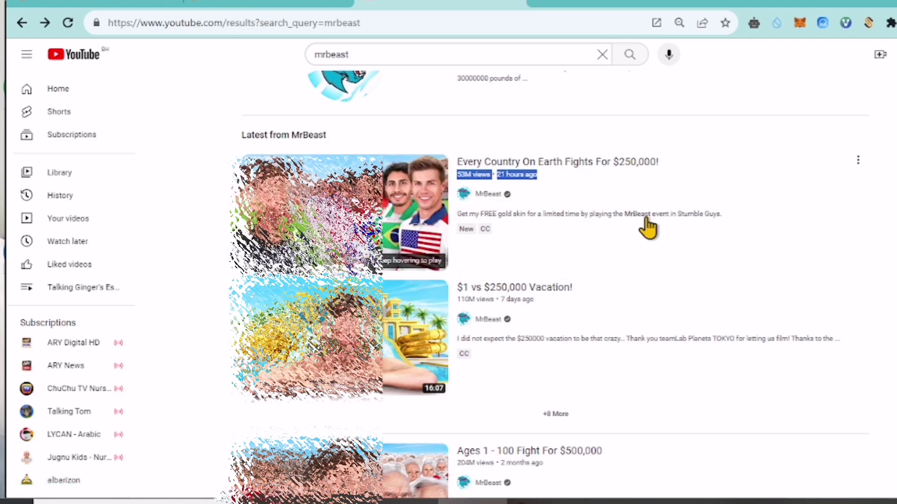
pyautogui.click(859, 162)
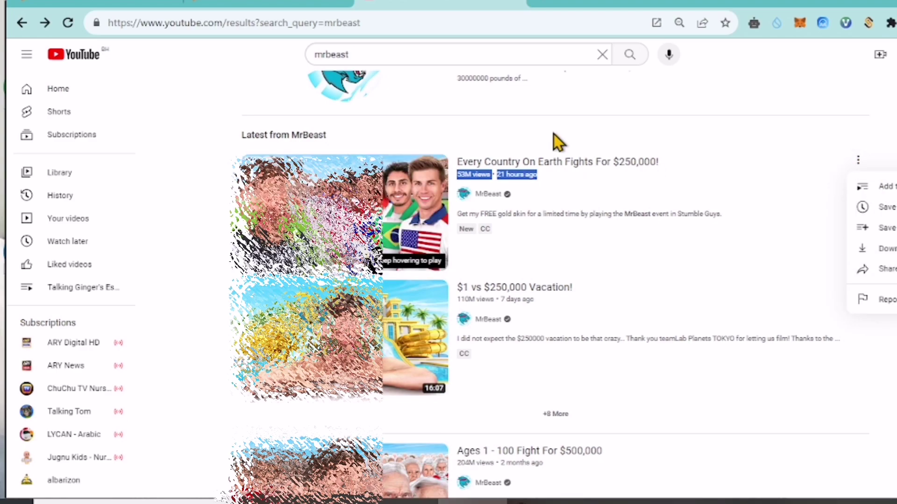
pyautogui.click(383, 220)
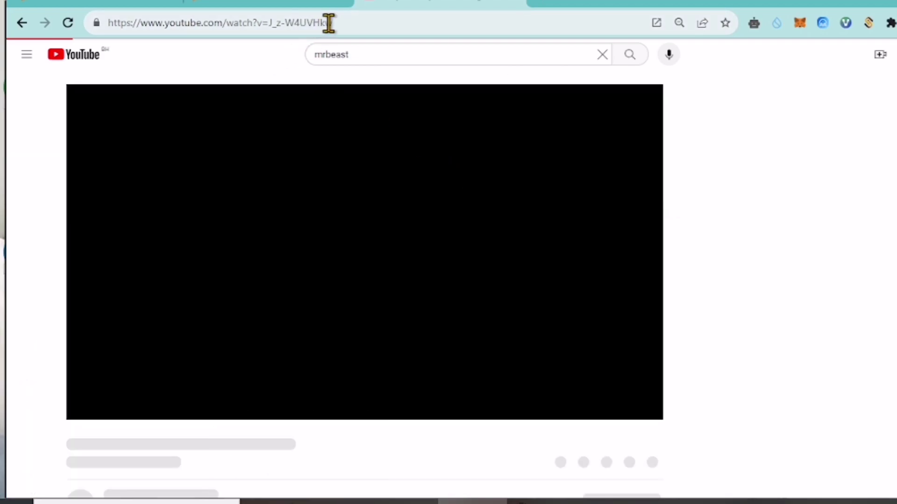
# Copy the full web address of the opened MrBeast video
pyautogui.click(220, 24)
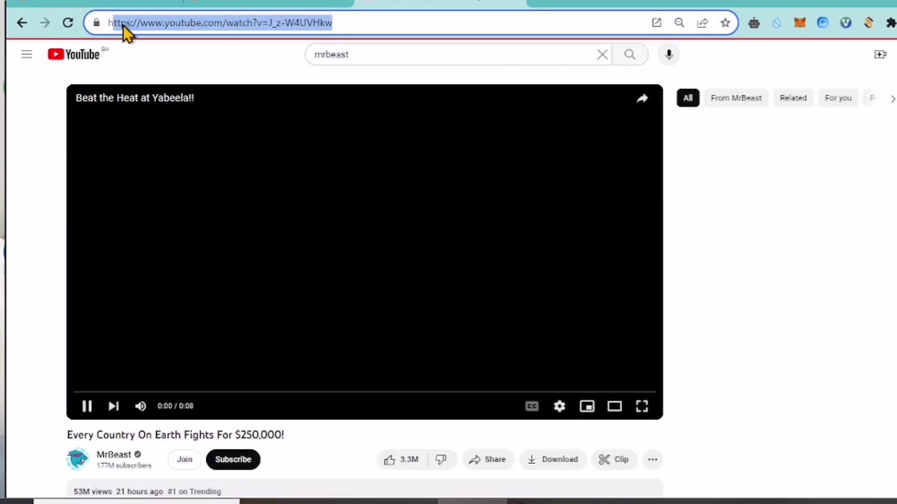
pyautogui.doubleClick(342, 22)
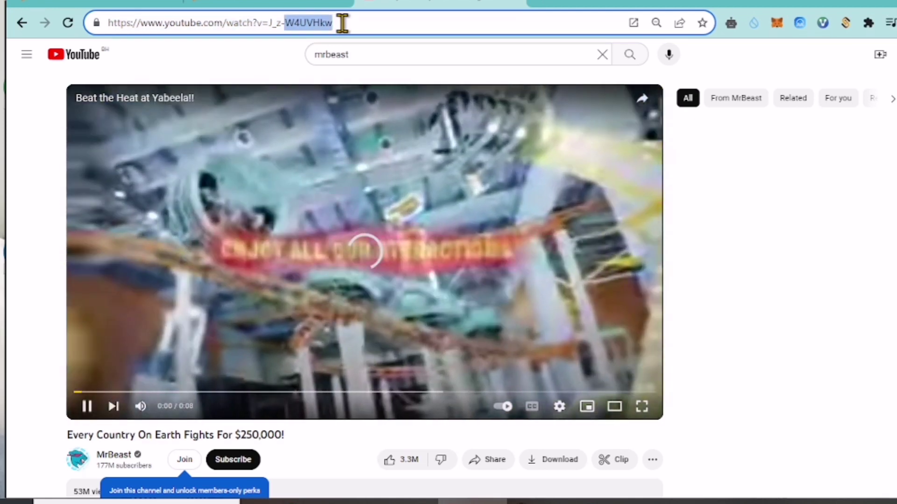
pyautogui.moveTo(343, 22); pyautogui.dragTo(112, 25)
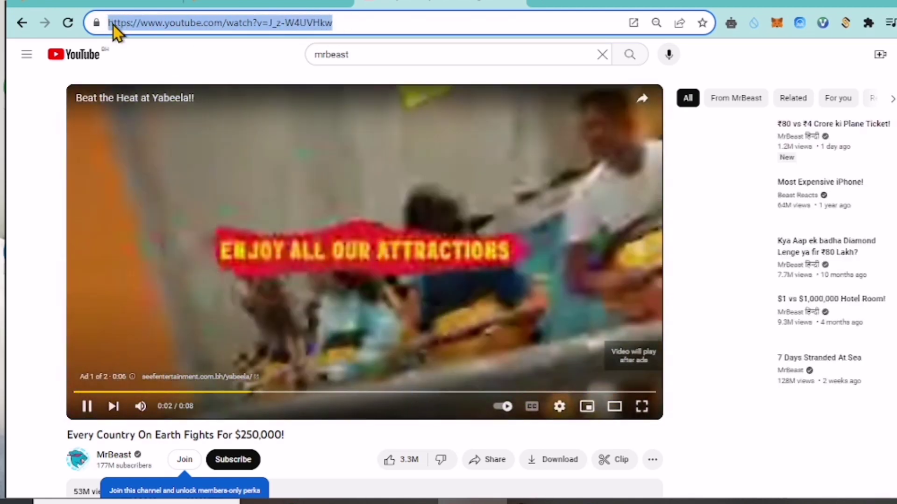
pyautogui.rightClick(113, 25)
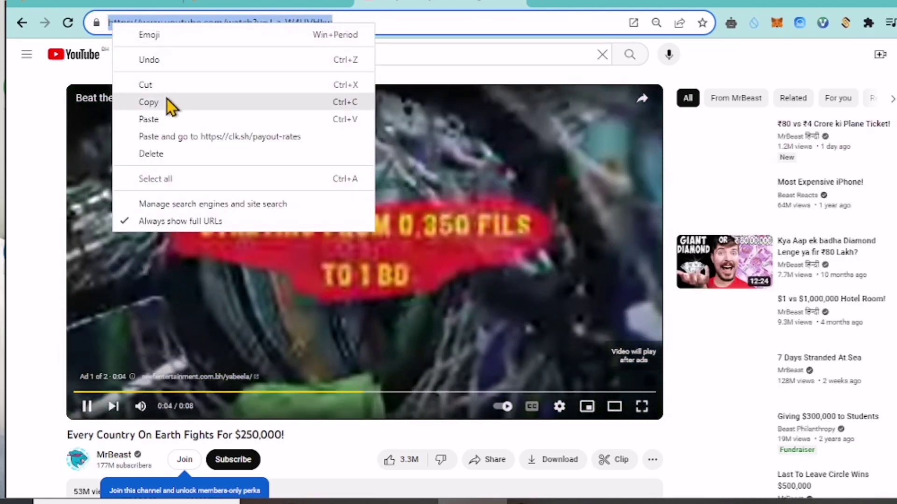
pyautogui.click(164, 102)
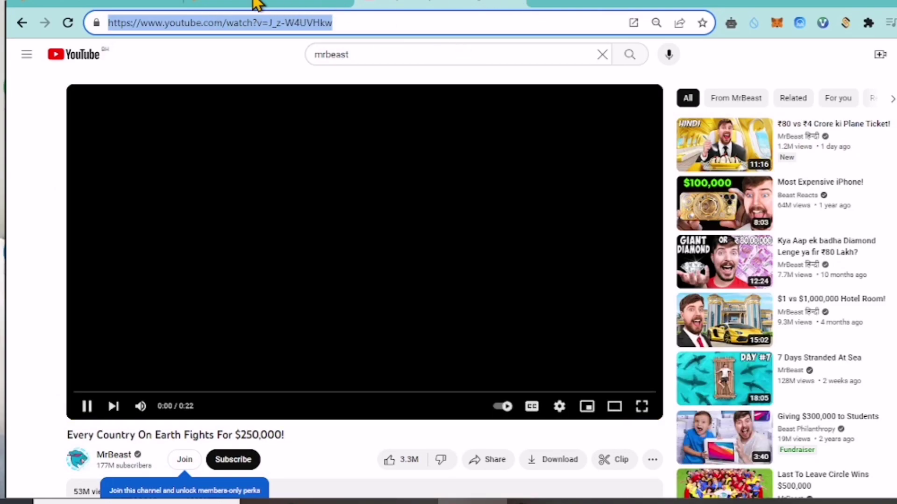
# Return to the Clk.sh dashboard and shorten the copied YouTube address as a new link, leaving alias and expiration date empty
pyautogui.click(256, 3)
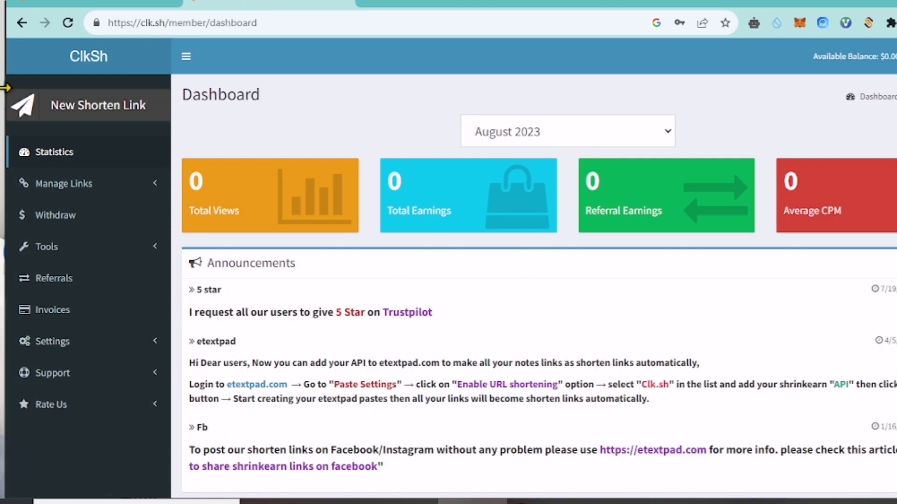
pyautogui.click(105, 114)
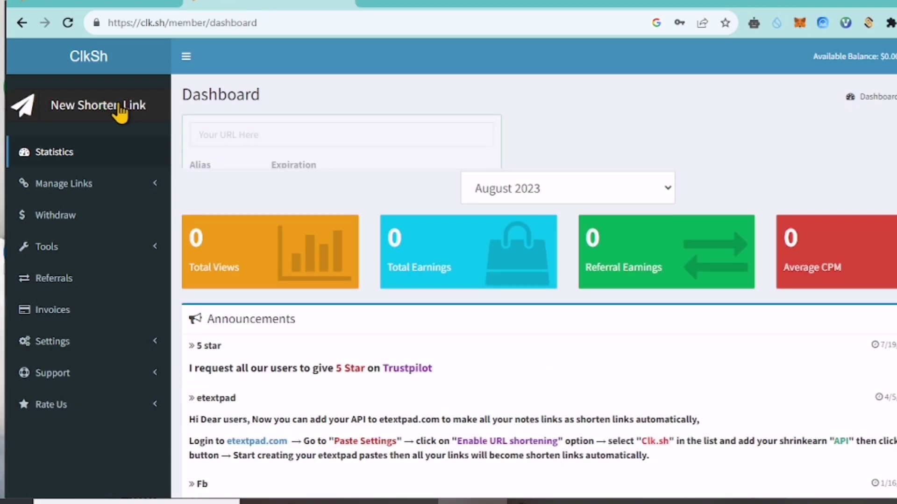
pyautogui.click(241, 133)
pyautogui.rightClick(242, 133)
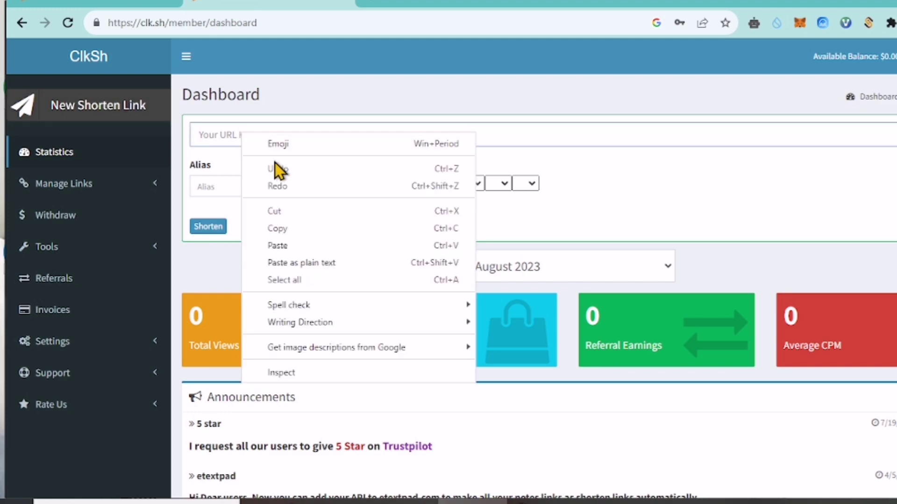
pyautogui.click(290, 249)
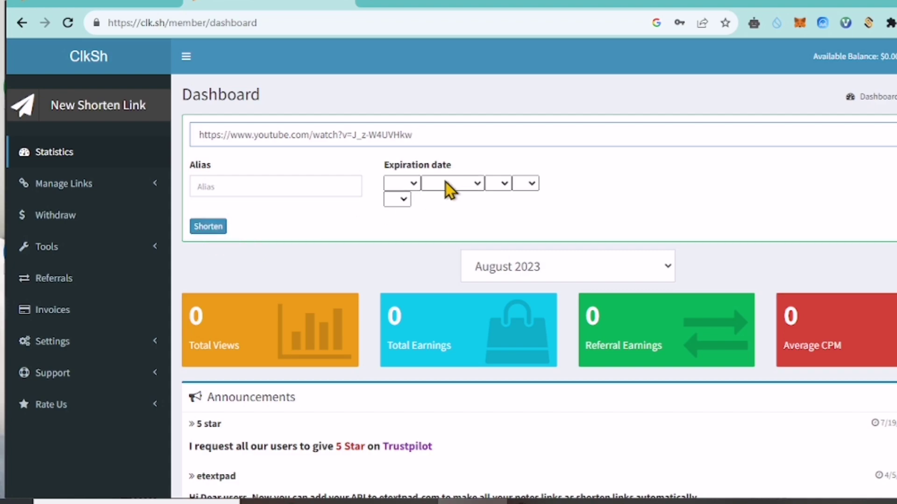
pyautogui.click(224, 226)
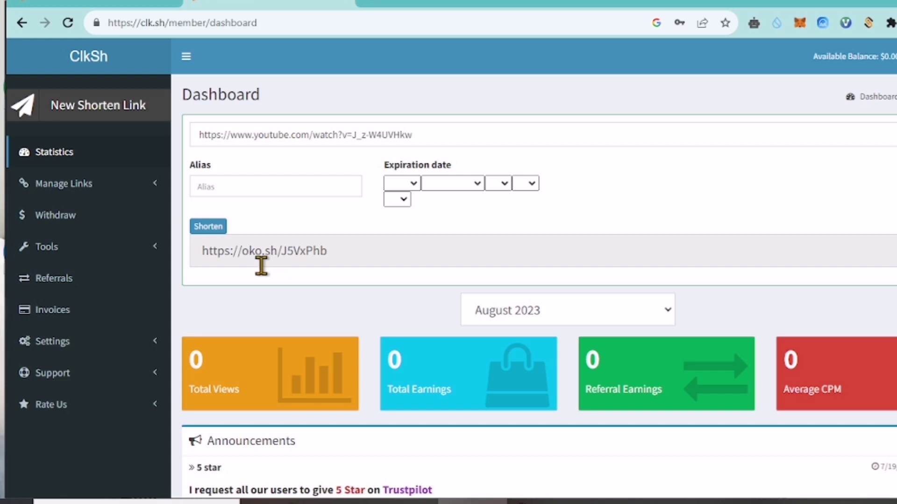
# Copy the shortened link generated for the YouTube video
pyautogui.click(200, 251)
pyautogui.moveTo(200, 251)
pyautogui.mouseDown()
pyautogui.moveTo(237, 250)
pyautogui.moveTo(216, 254)
pyautogui.mouseUp()
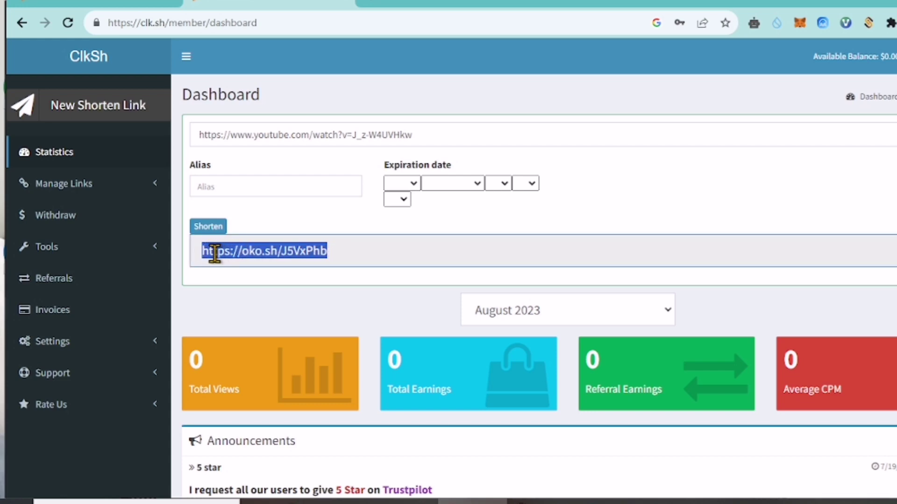
pyautogui.rightClick(295, 253)
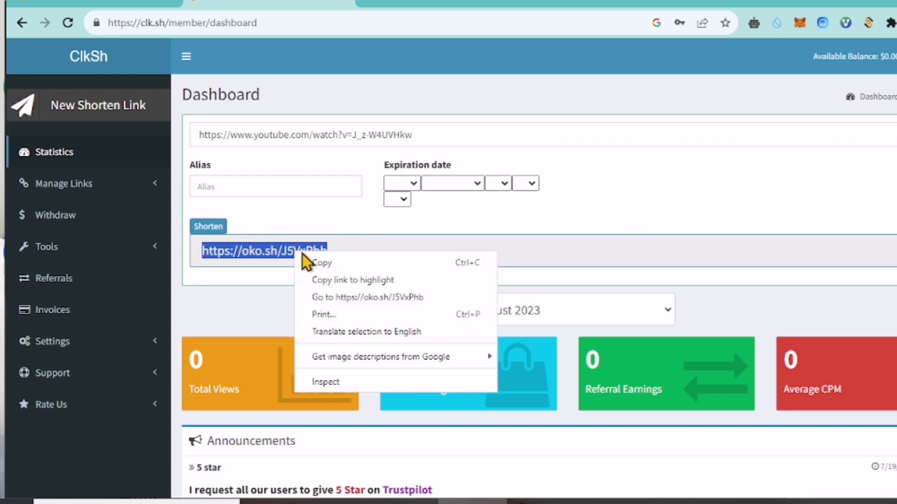
pyautogui.click(330, 263)
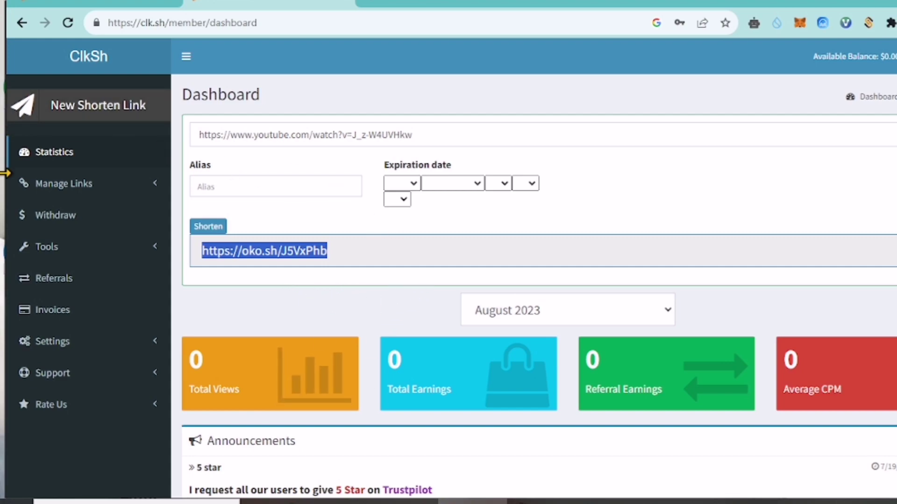
# Open the Referrals page and examine the referral program's commission terms, personal referral link, banners and referrals list
pyautogui.click(42, 284)
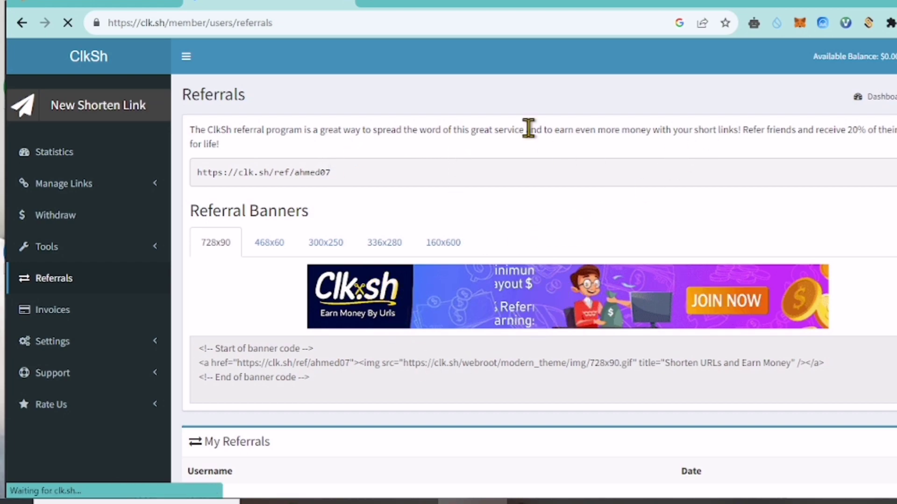
pyautogui.moveTo(233, 135); pyautogui.dragTo(892, 133)
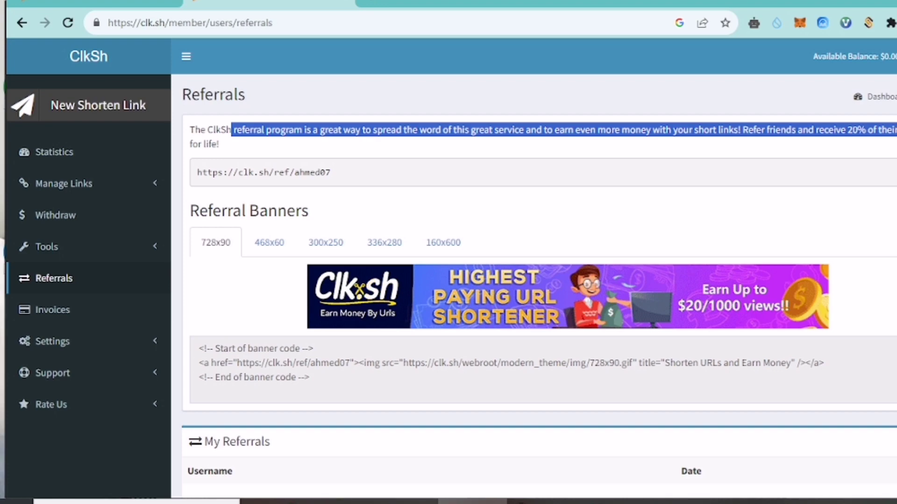
pyautogui.click(890, 161)
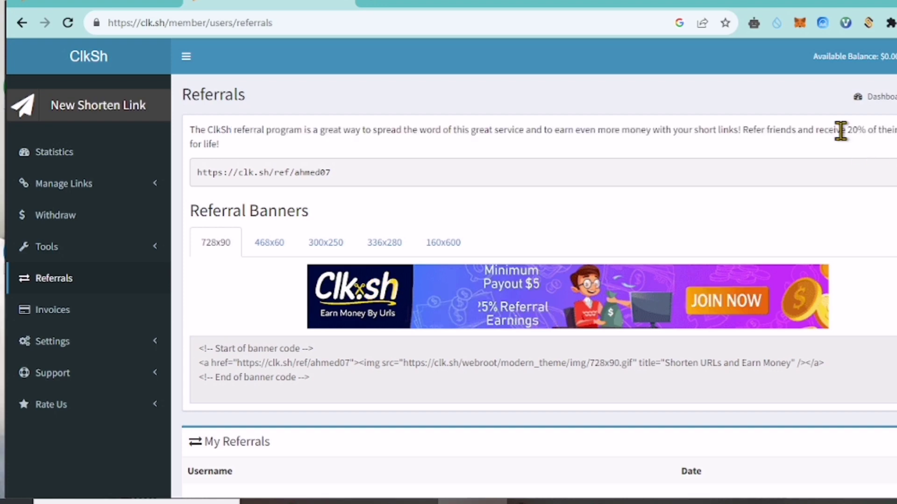
pyautogui.moveTo(841, 131); pyautogui.dragTo(871, 126)
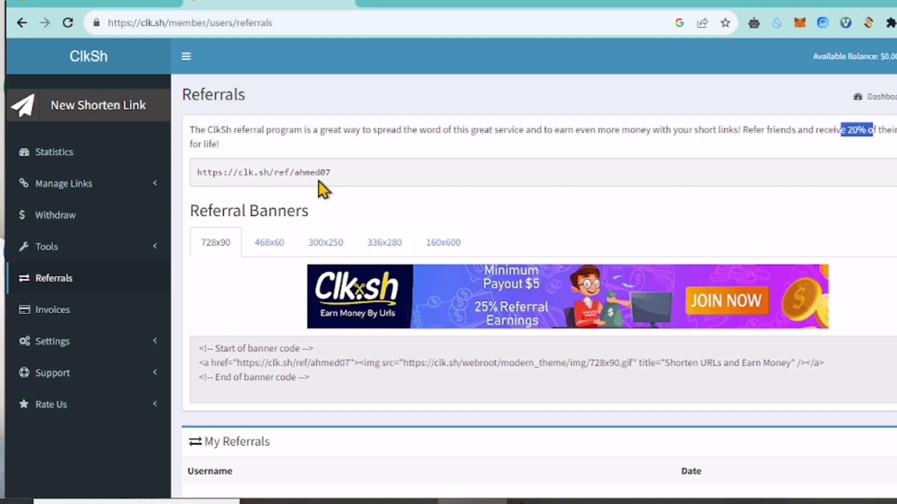
pyautogui.moveTo(198, 173); pyautogui.dragTo(335, 174)
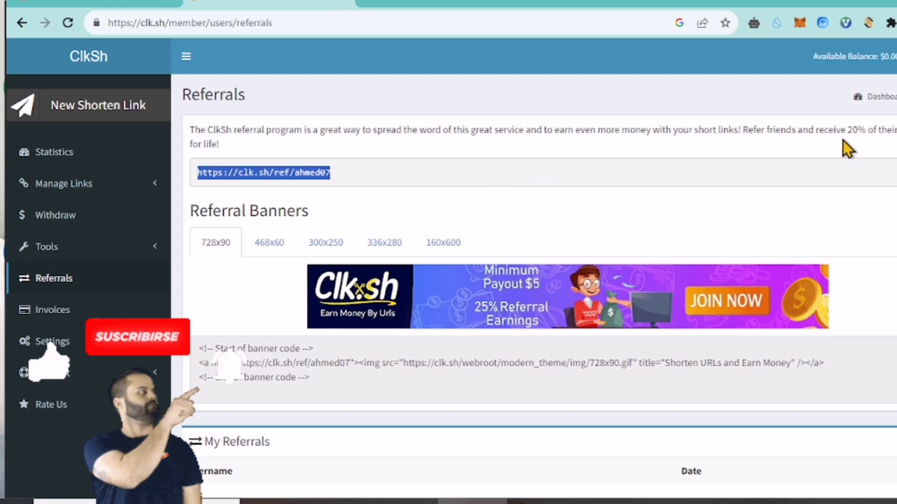
pyautogui.moveTo(848, 130); pyautogui.dragTo(895, 131)
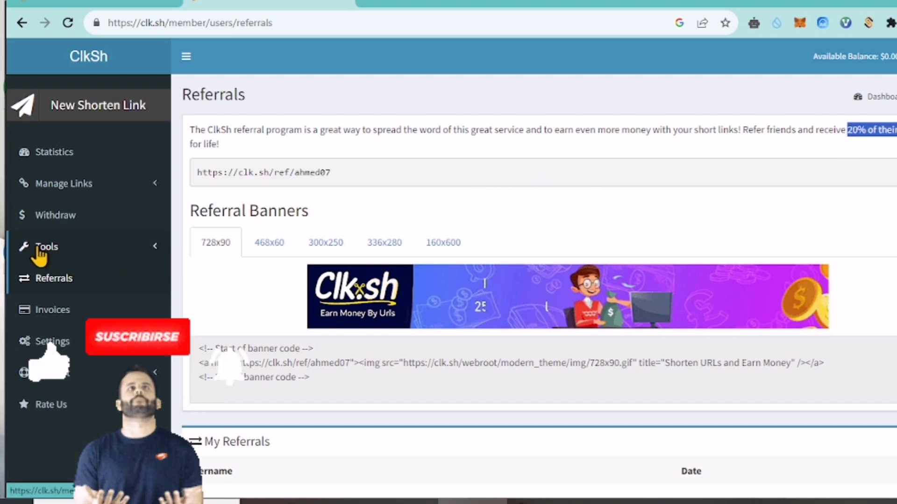
pyautogui.scroll(-2, 495, 318)
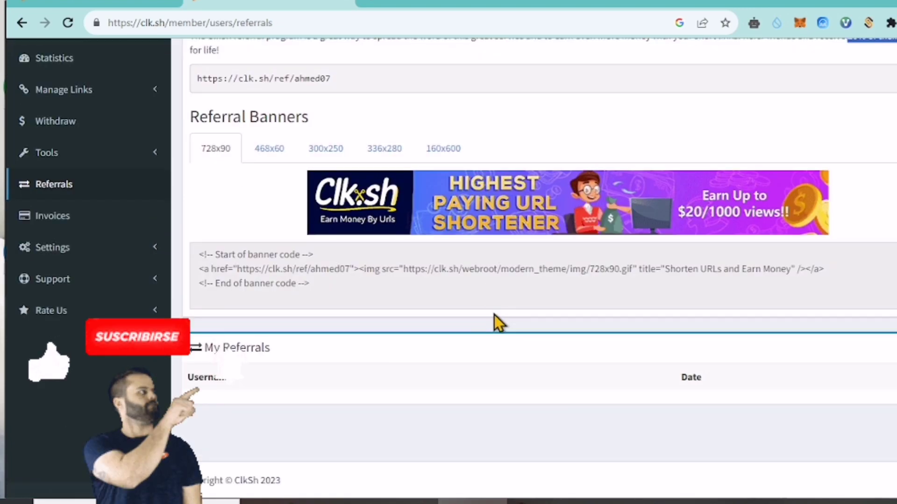
pyautogui.scroll(2, 499, 320)
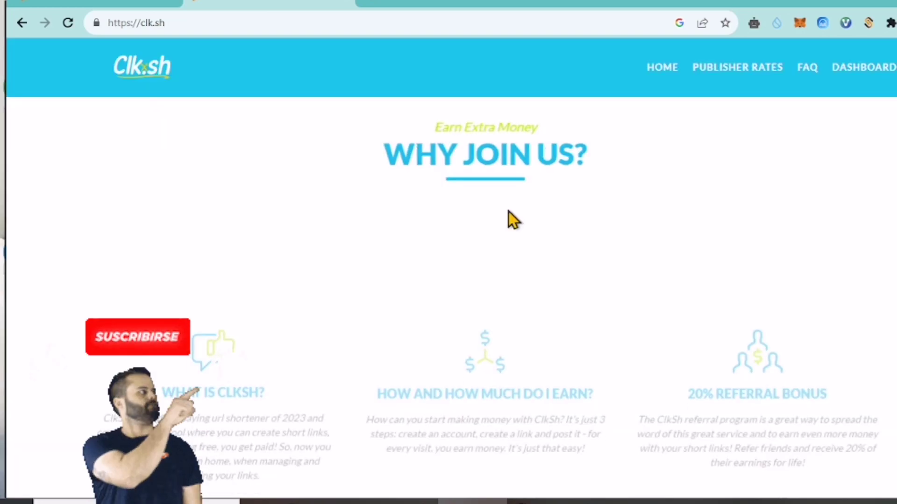
# Look through the Clk.sh home page for the site statistics, frequently asked questions and supported payment methods
pyautogui.scroll(-4, 508, 213)
pyautogui.scroll(-10, 509, 212)
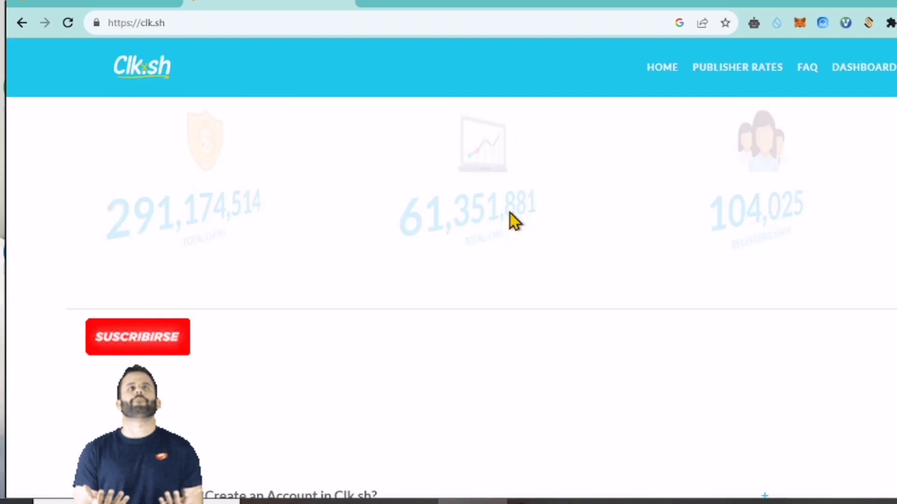
pyautogui.scroll(-10, 510, 212)
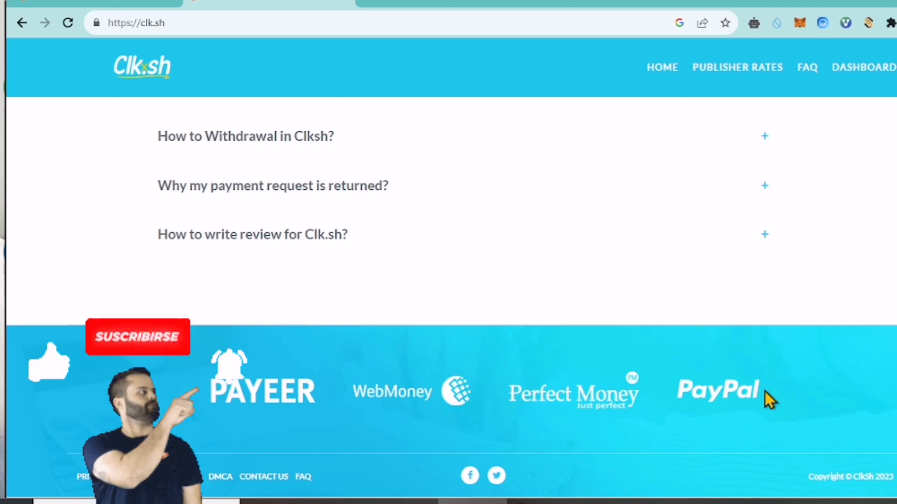
pyautogui.scroll(5, 480, 240)
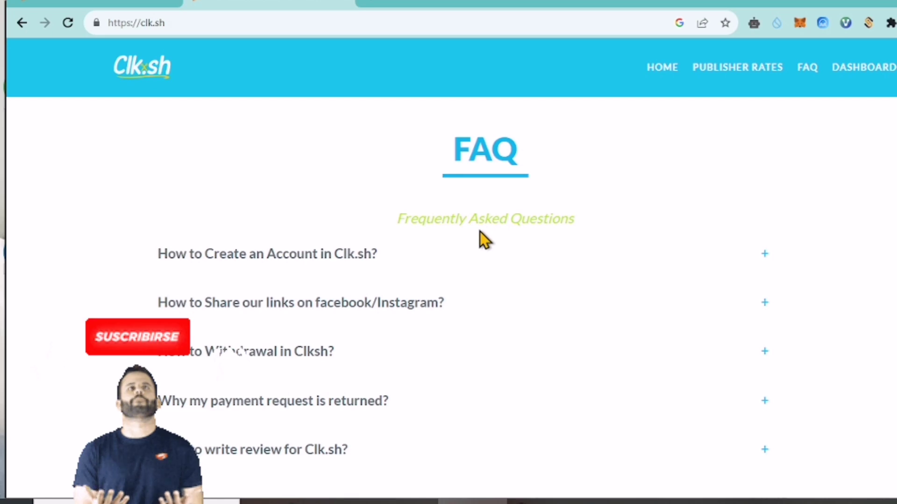